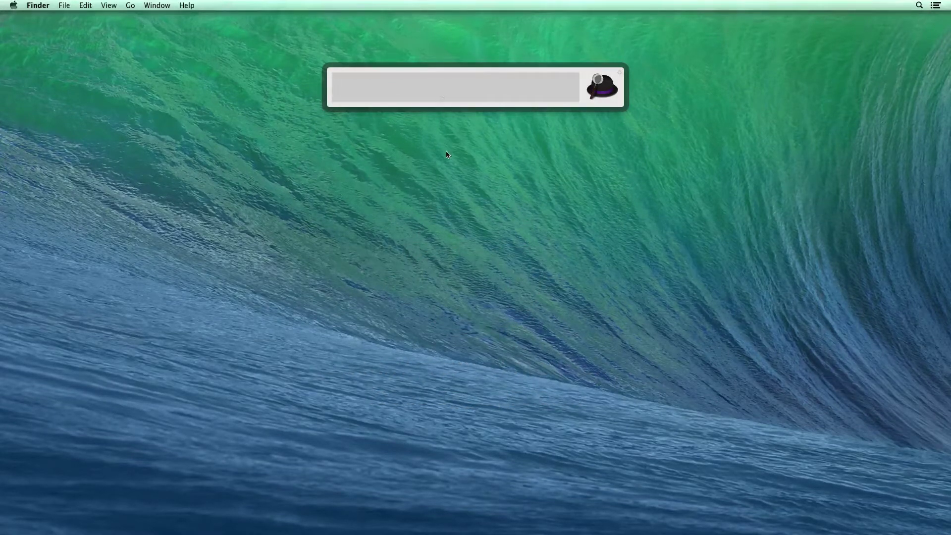
Dismiss Alfred and toggle the Spotlight menu-bar search open and closed for comparison
key(Escape)
click(919, 6)
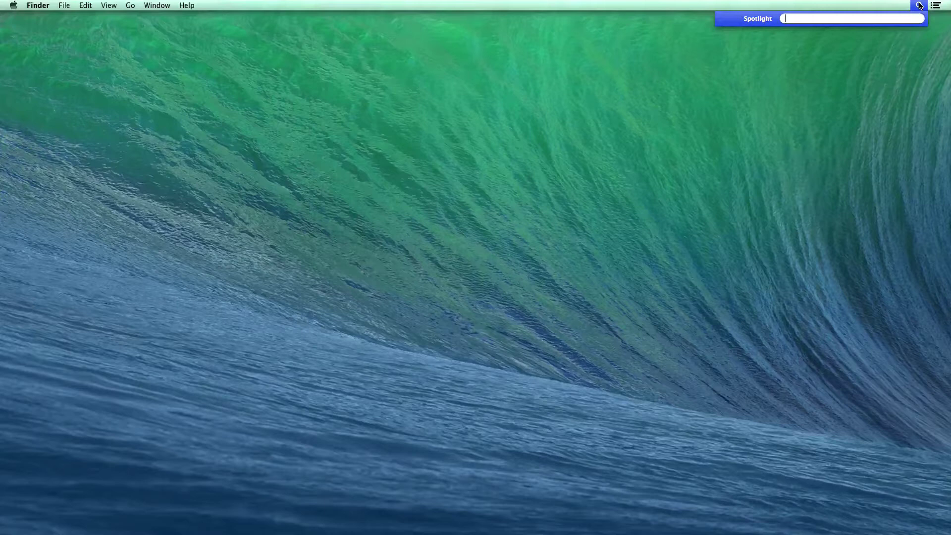
click(918, 6)
click(919, 6)
click(919, 6)
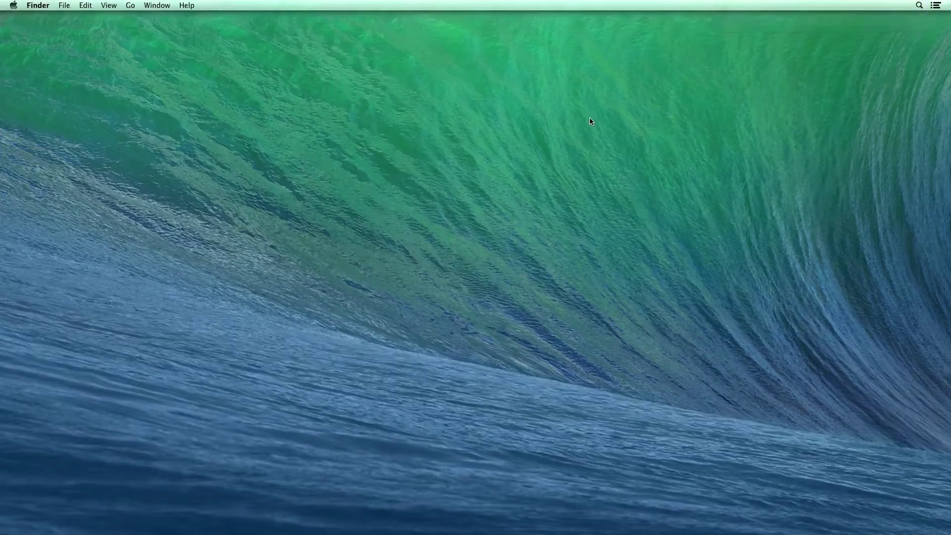
Toggle the Alfred bar with Option+Space several times, leaving it open and empty
key(alt+space)
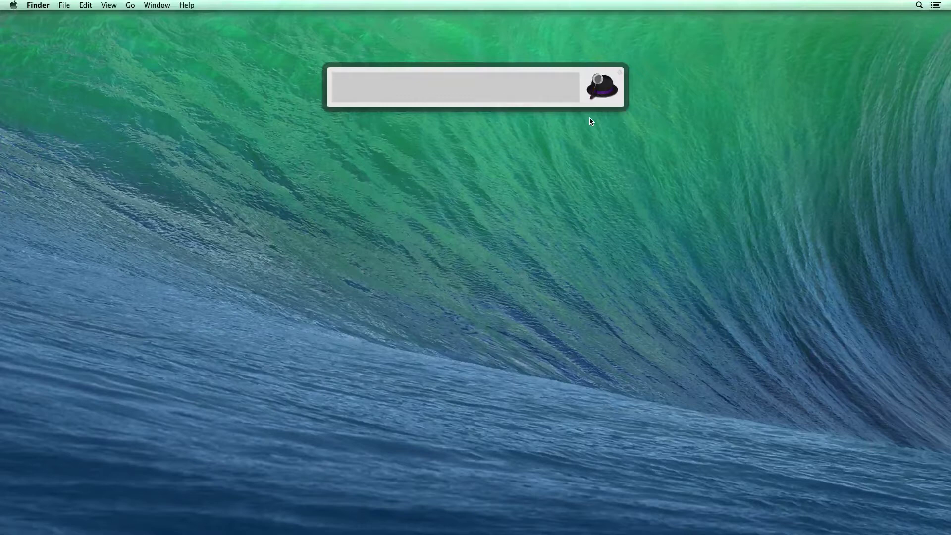
key(Escape)
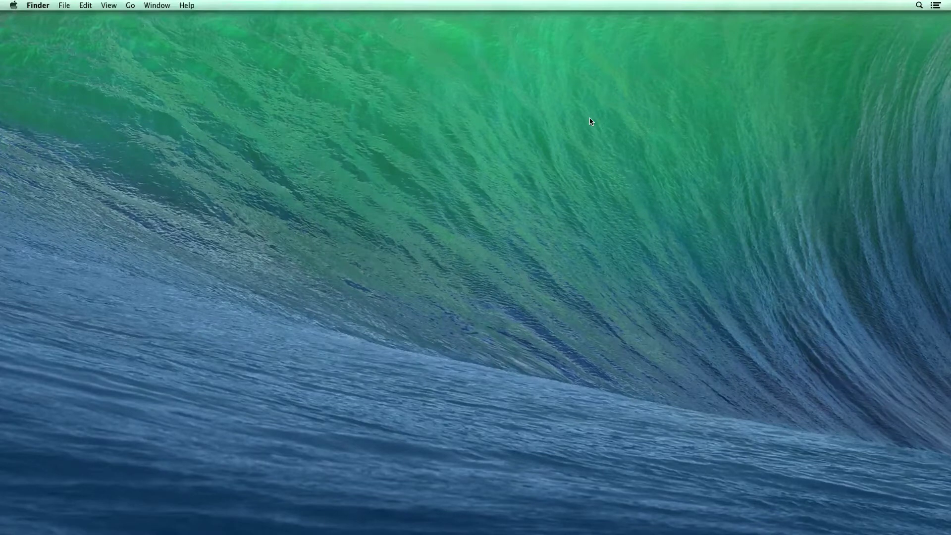
key(alt+space)
key(Escape)
key(alt+space)
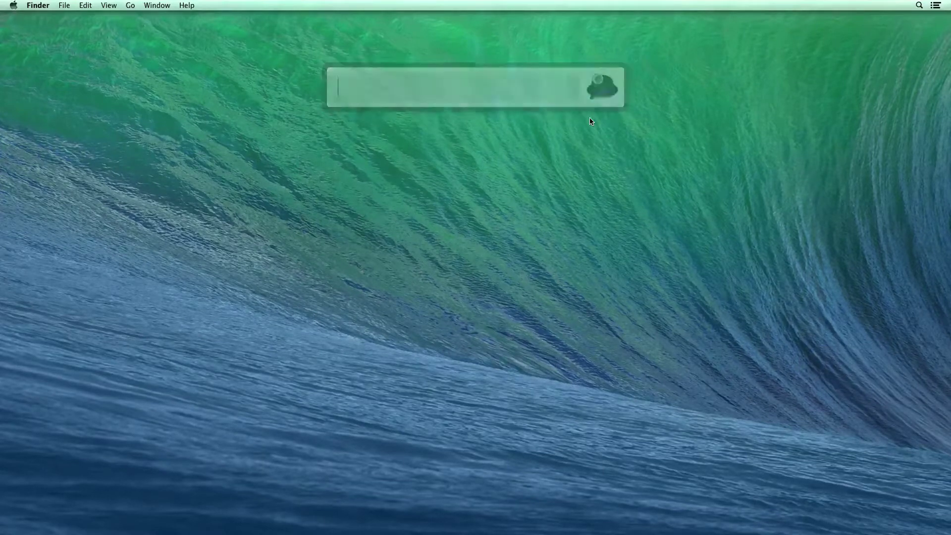
key(Escape)
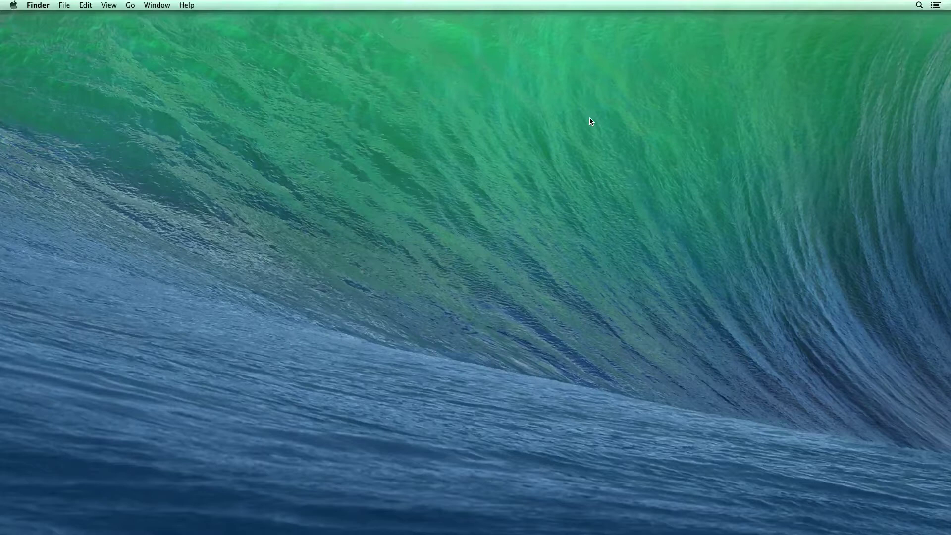
key(alt+space)
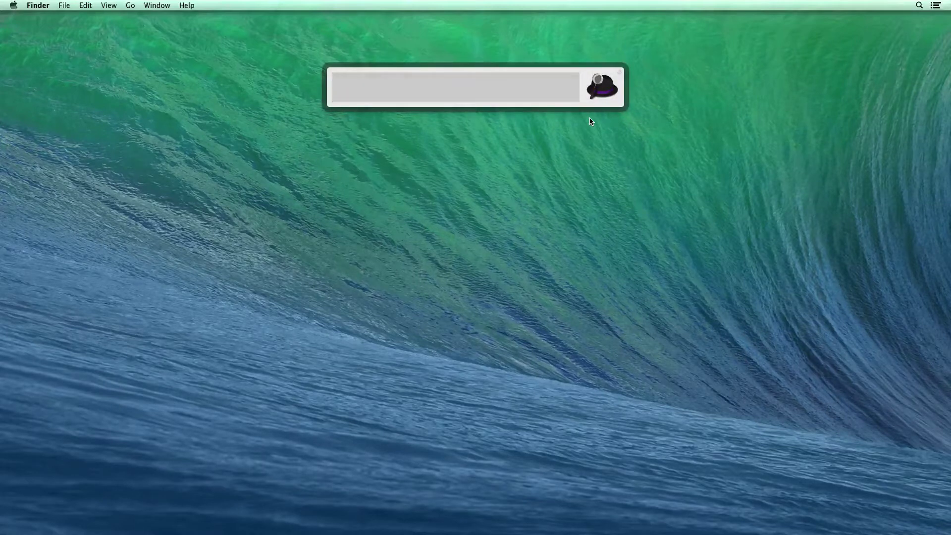
Launch Google Chrome from Alfred by searching 'chr'
text(cho)
key(BackSpace)
text(r)
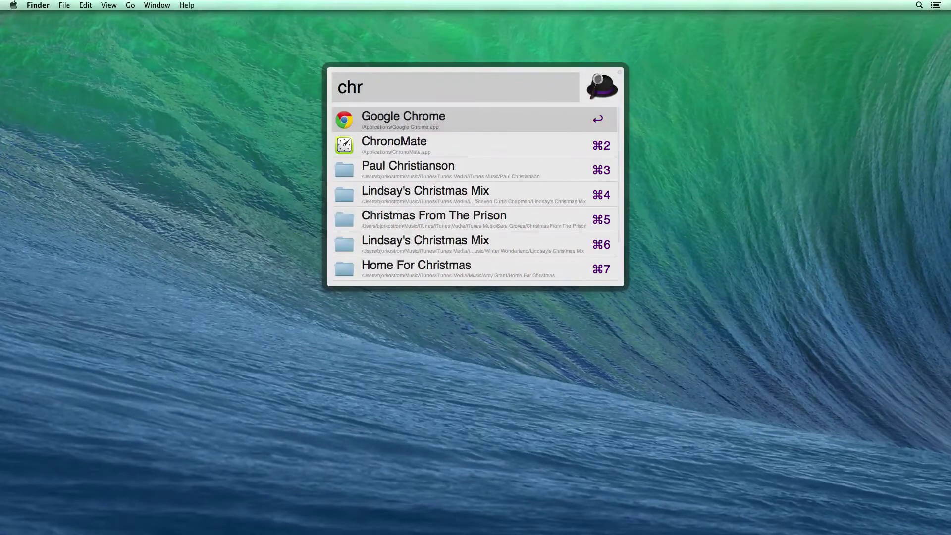
key(Return)
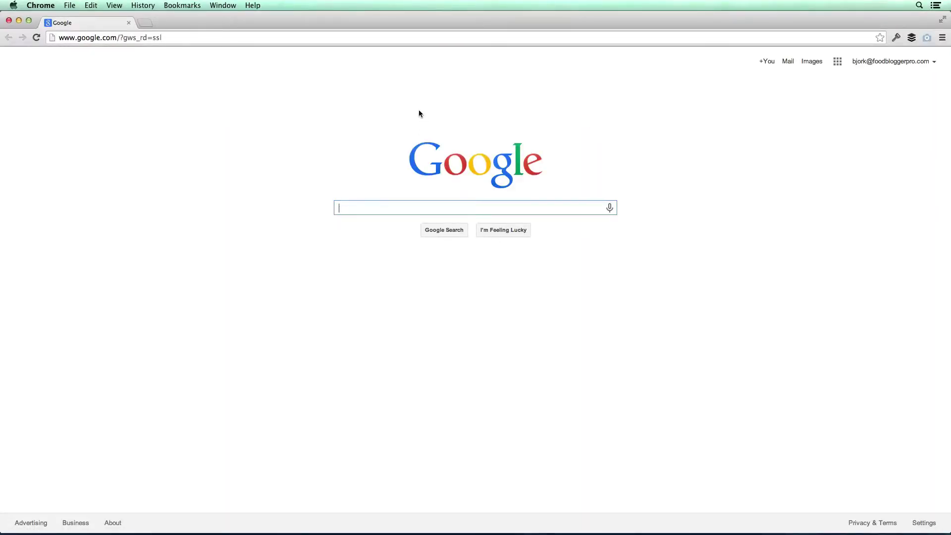
Search 'photos' in Alfred and launch Adobe Photoshop CC 2014 from the results
key(alt+space)
text(ph)
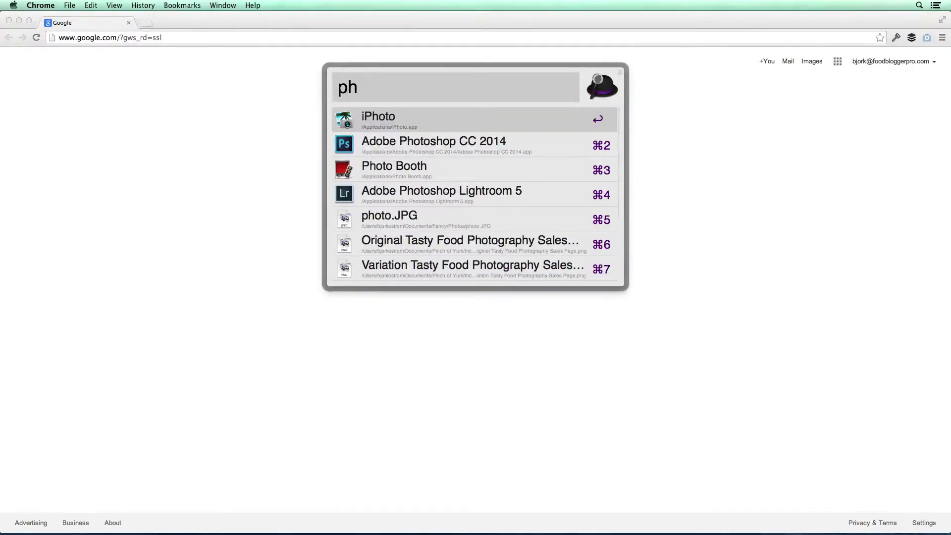
text(otos)
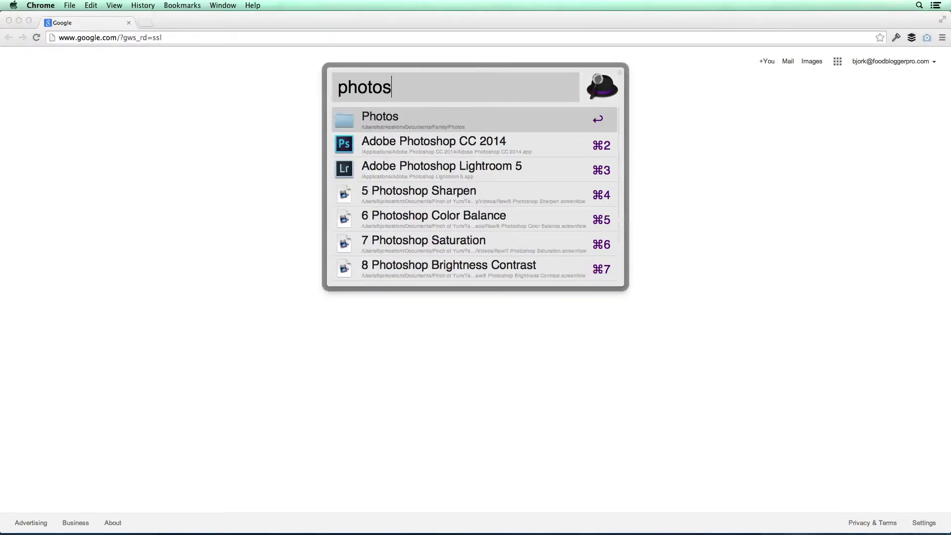
key(Down)
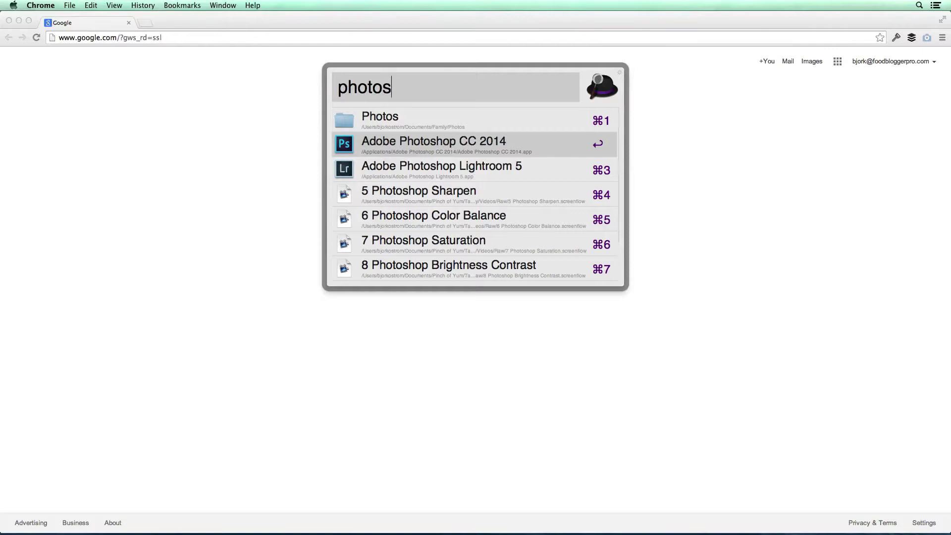
key(Up)
click(392, 142)
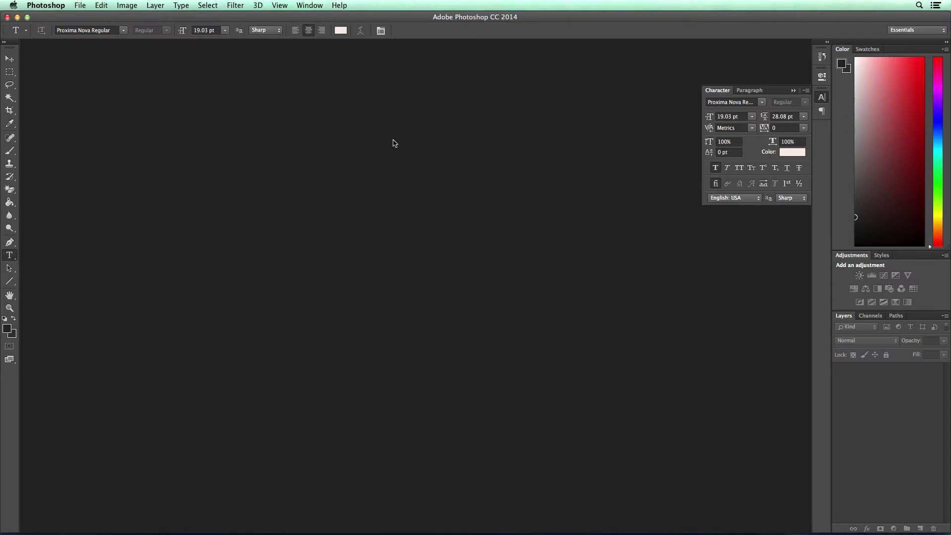
Open the Food Blogger Pro Blog Posts folder via a 'blog posts' search, widen its column, then close it
key(alt+space)
text(blog po)
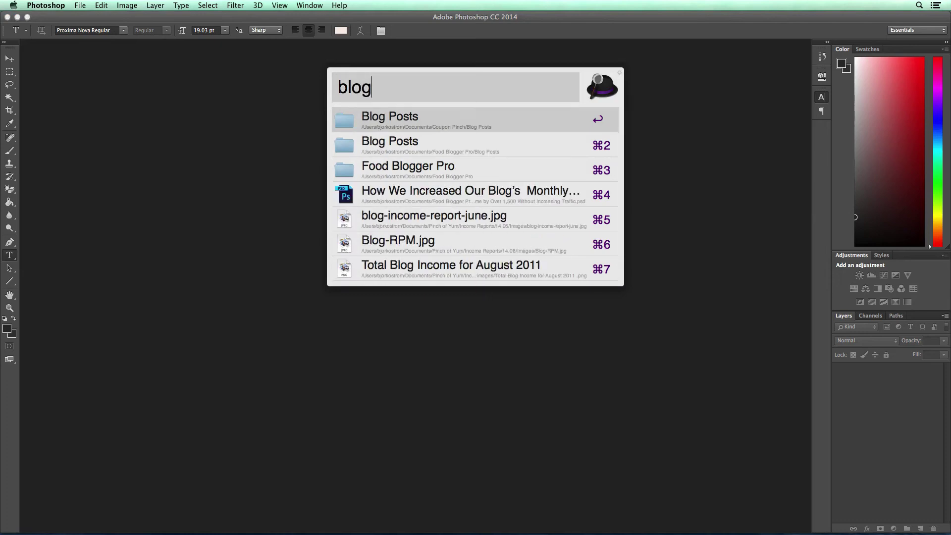
text(sts)
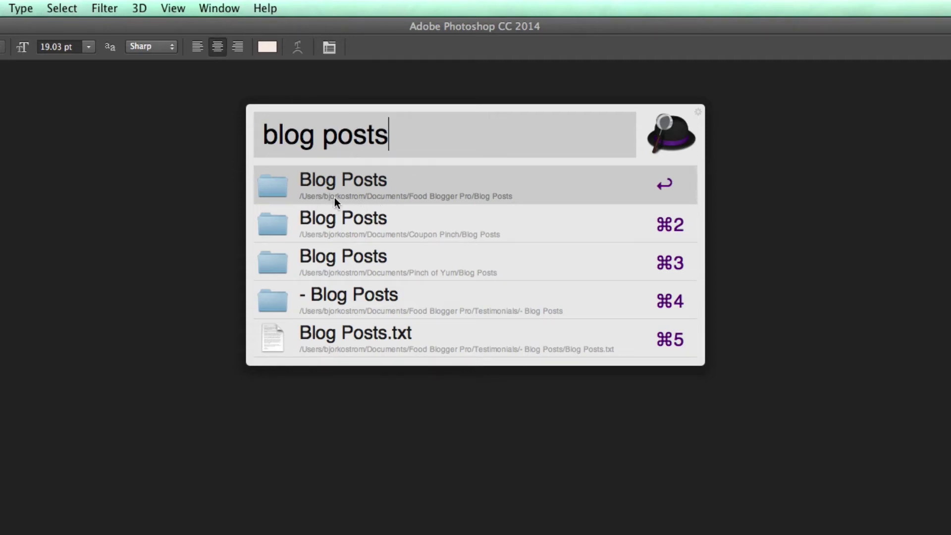
click(490, 190)
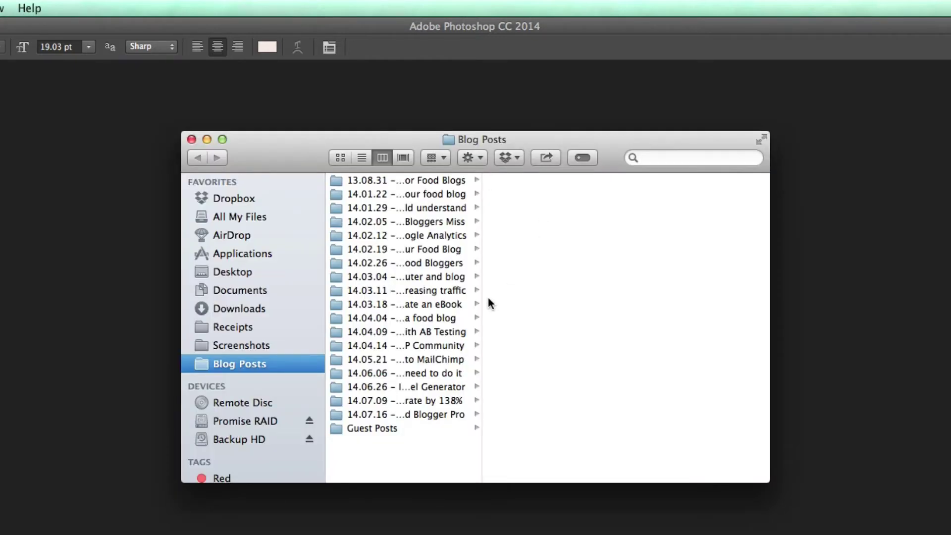
drag(482, 304, 661, 304)
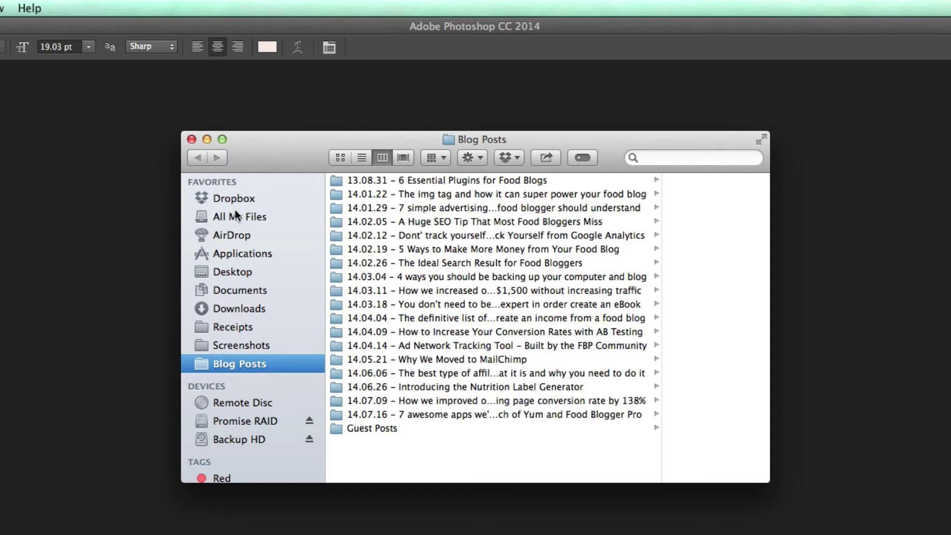
click(191, 139)
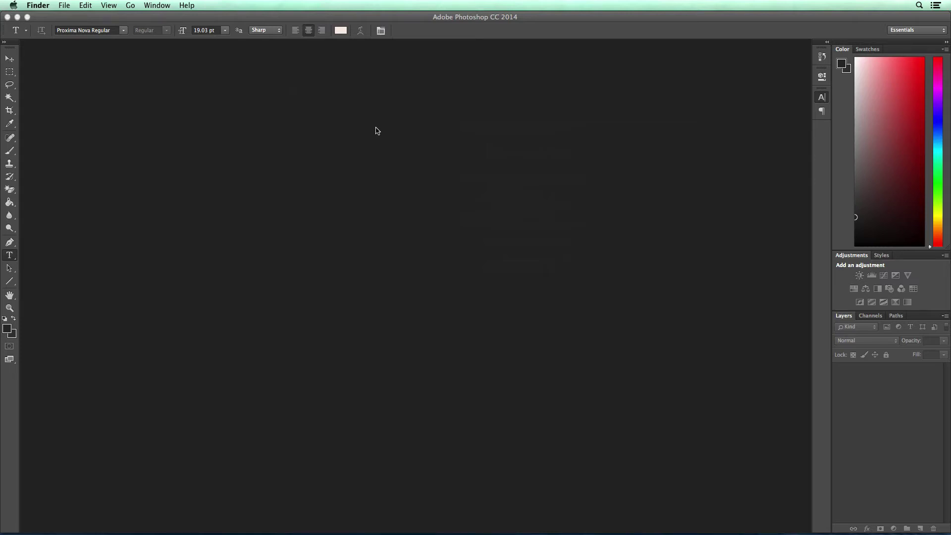
Search 'how' to open the AB Testing conversion-rates PSD in Photoshop, then recall Alfred
key(alt+space)
text(how)
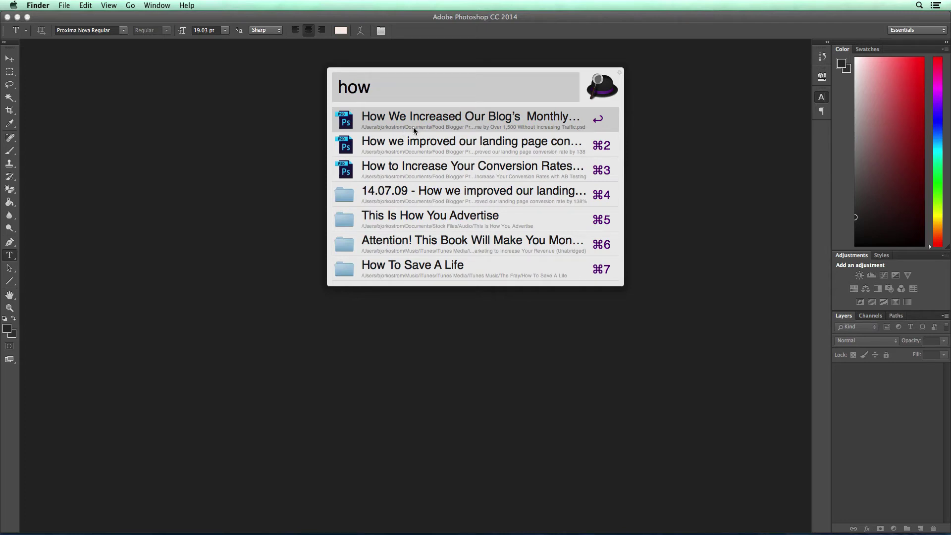
click(409, 169)
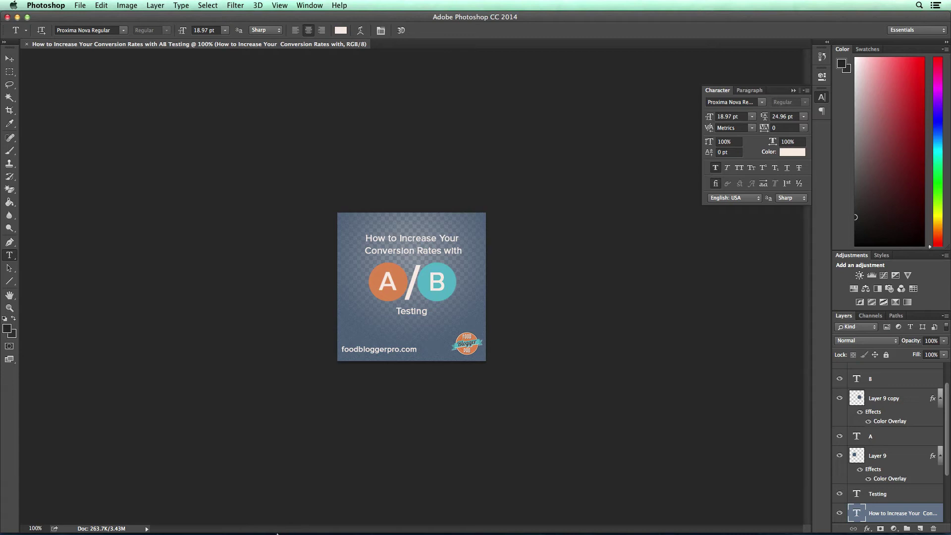
mouse_move(260, 532)
key(alt+space)
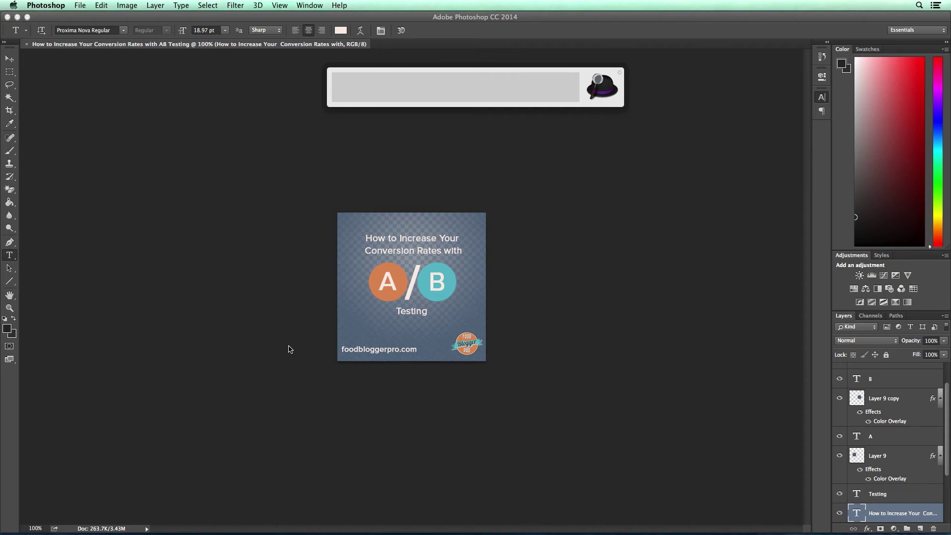
Google 'how fast is a squirrel' from Alfred in Chrome, then close the results tab
text(how fast is a squir)
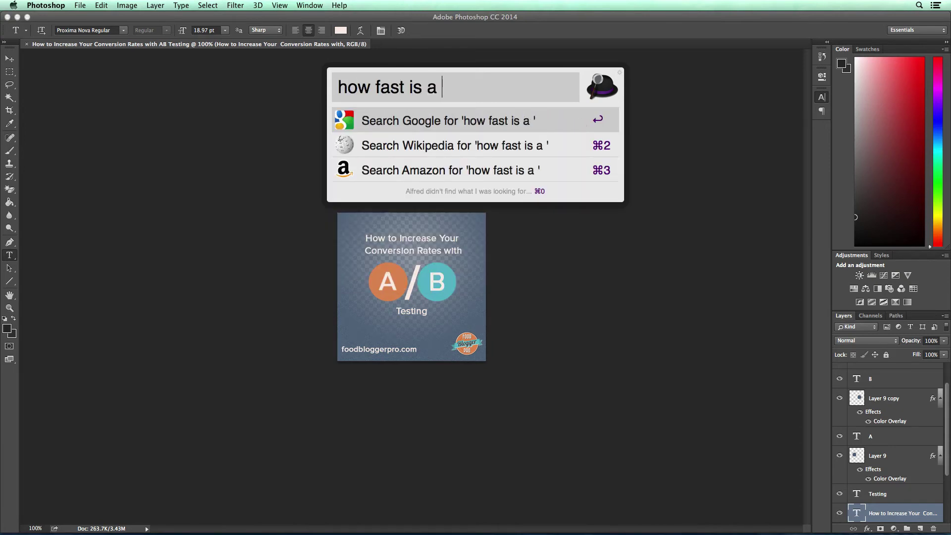
text(rel)
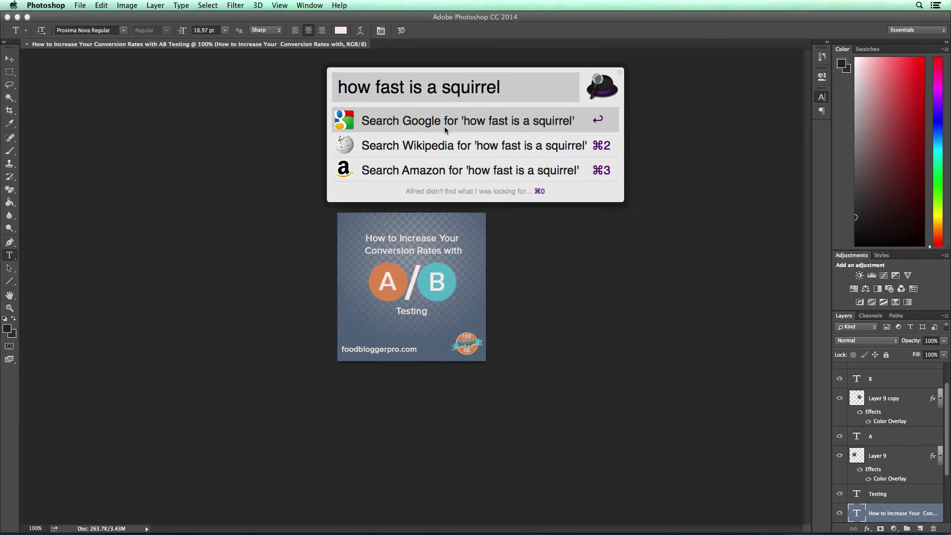
click(424, 194)
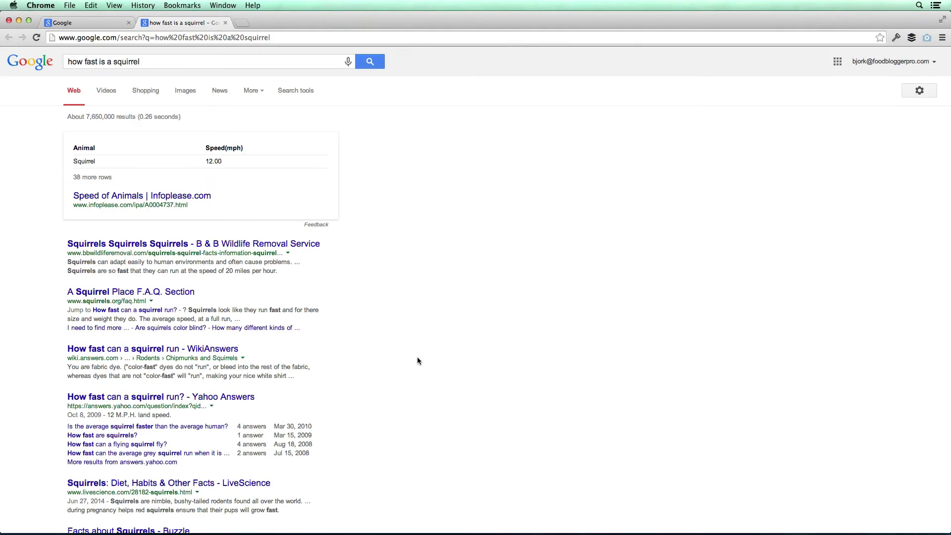
key(super+w)
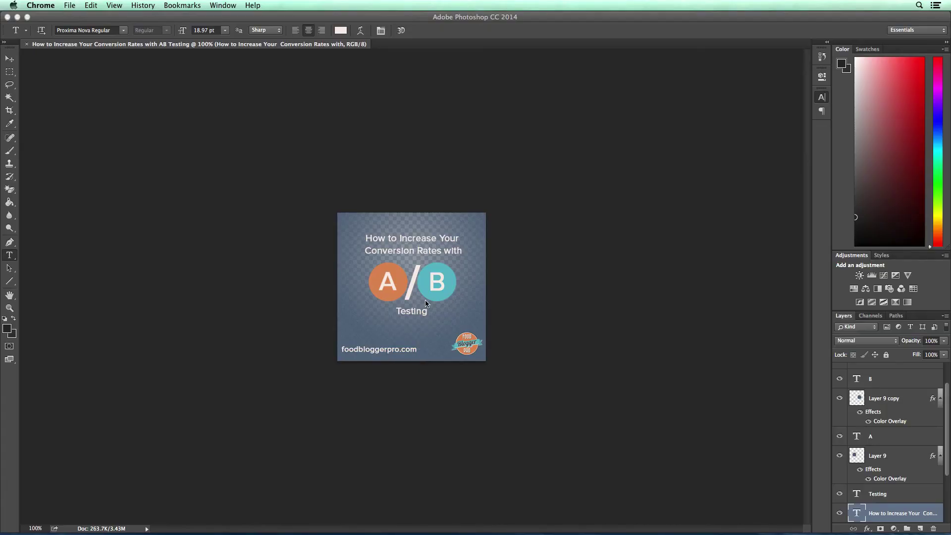
Open Alfred's Preferences window from the launcher's hat icon, on the General settings
key(alt+space)
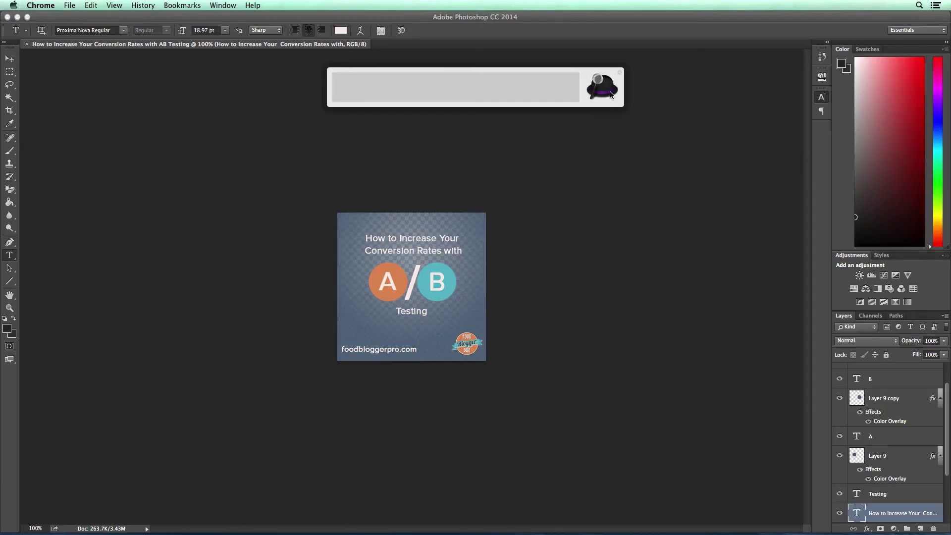
click(620, 74)
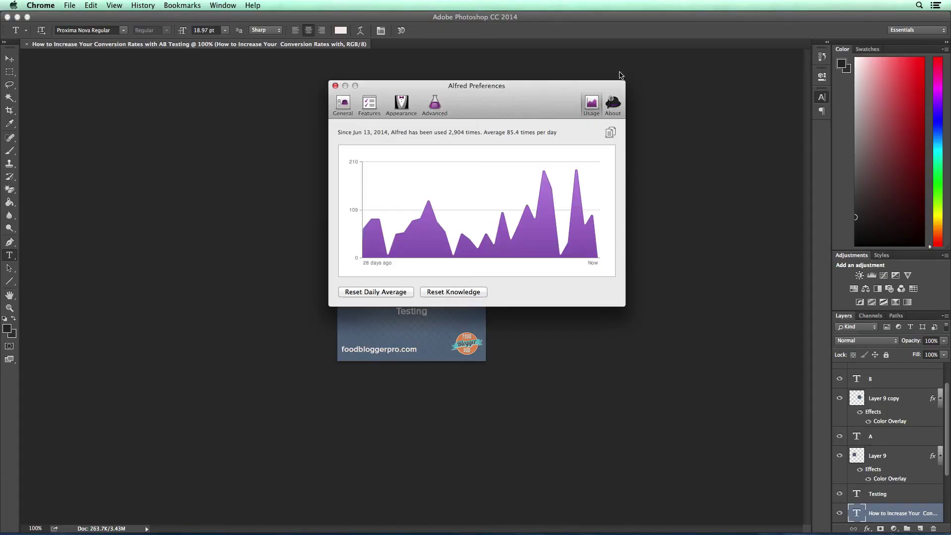
click(341, 108)
key(super+space)
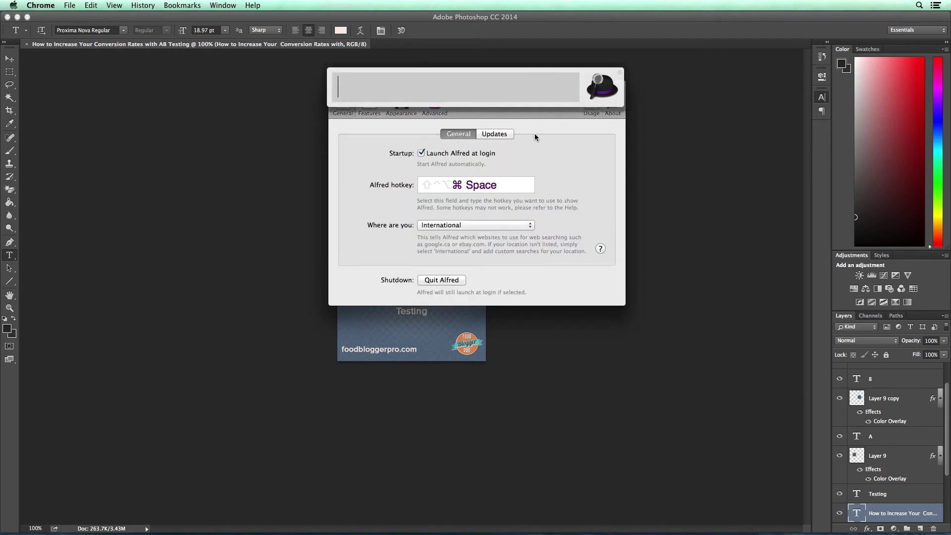
key(Escape)
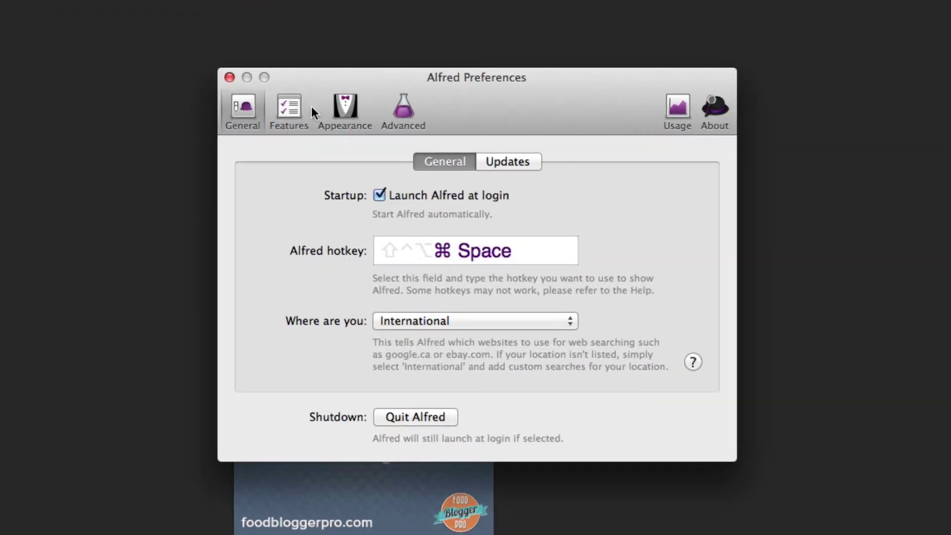
Browse the Advanced and Features (Default Results) settings, then return to General
click(403, 110)
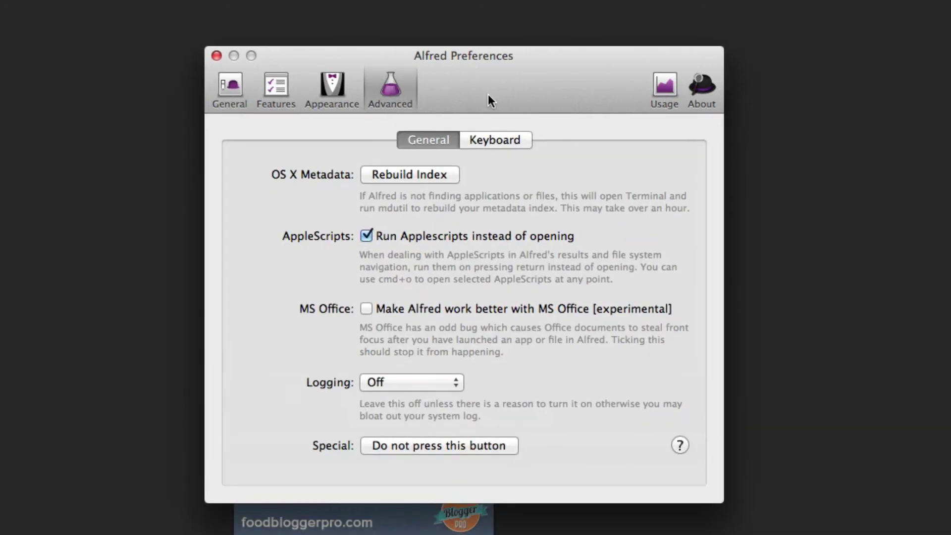
click(276, 84)
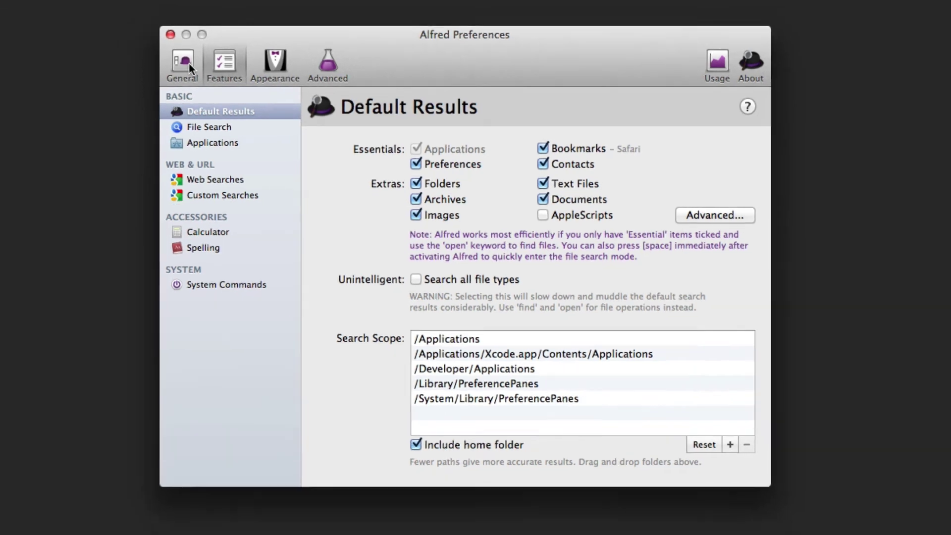
click(156, 52)
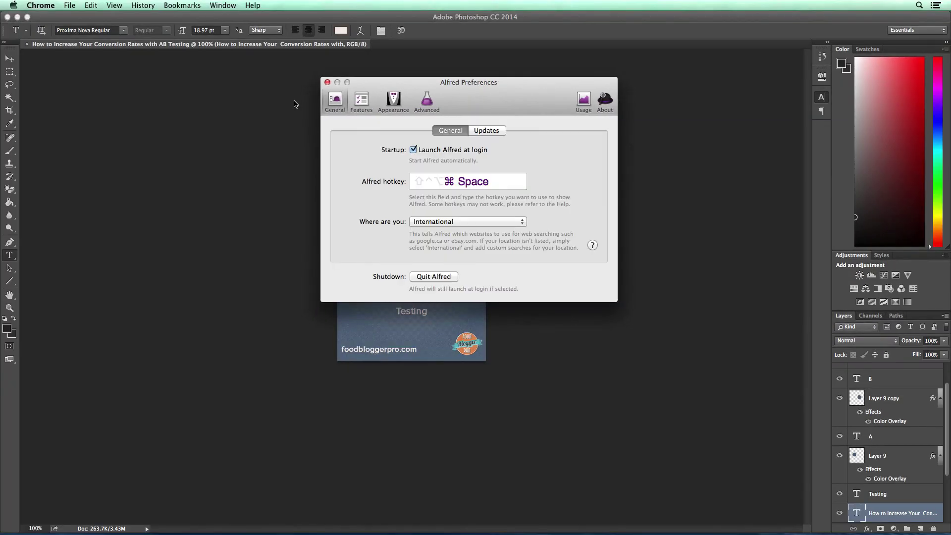